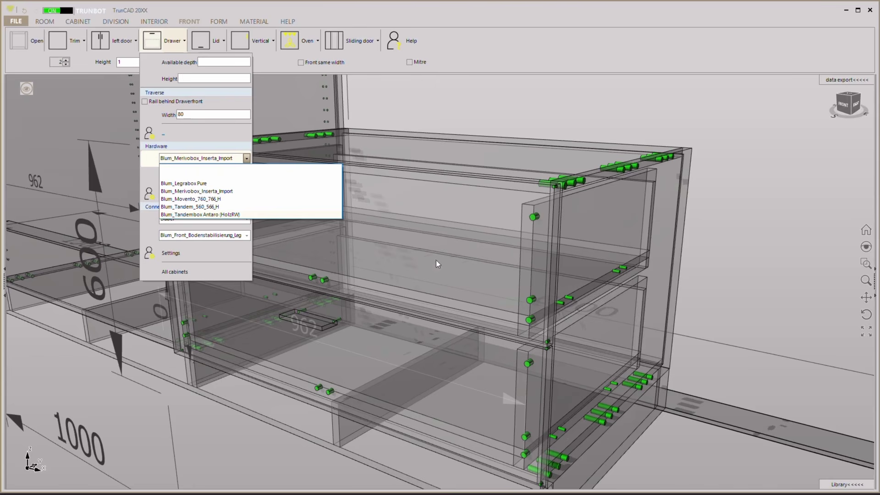
Close the drawer hardware settings and turn on the editing symbols for the cabinets.
{"action": "left_click", "coordinate": [398, 277]}
{"action": "left_click", "coordinate": [360, 263]}
{"action": "middle_click_drag", "start_coordinate": [300, 271], "coordinate": [321, 265]}
{"action": "scroll", "coordinate": [322, 269], "scroll_direction": "down", "scroll_amount": 3}
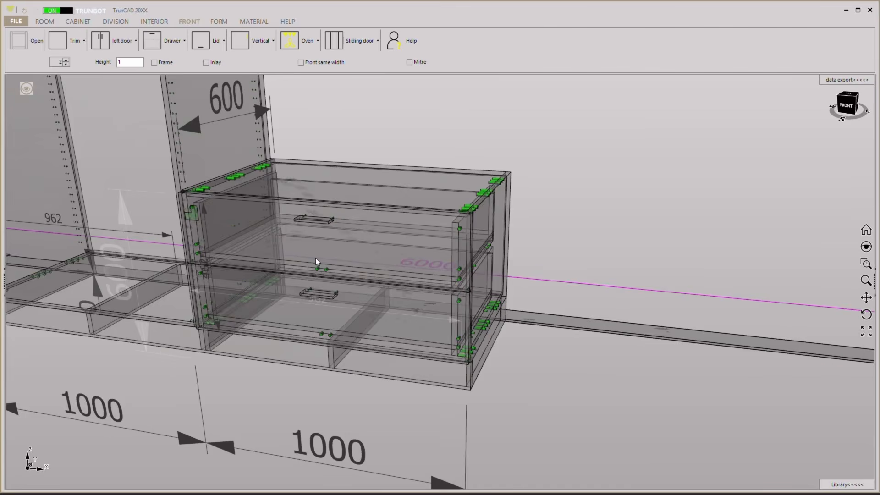
{"action": "scroll", "coordinate": [402, 277], "scroll_direction": "down", "scroll_amount": 2}
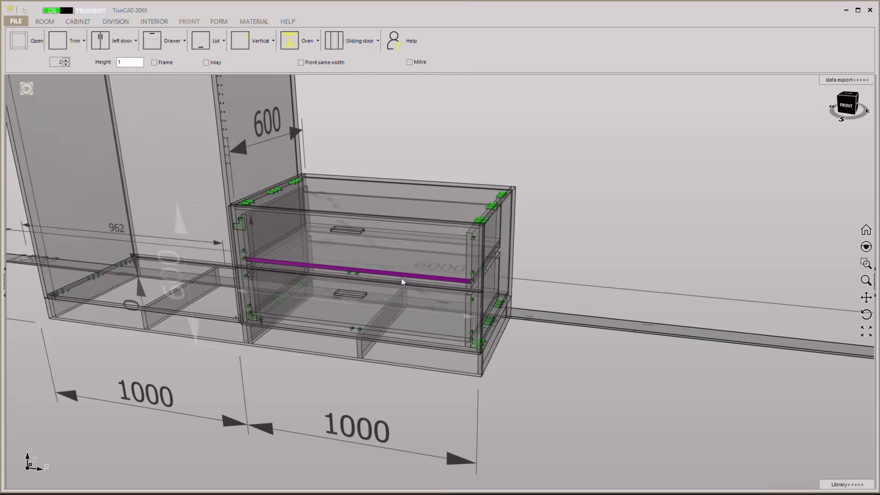
{"action": "left_click", "coordinate": [28, 89]}
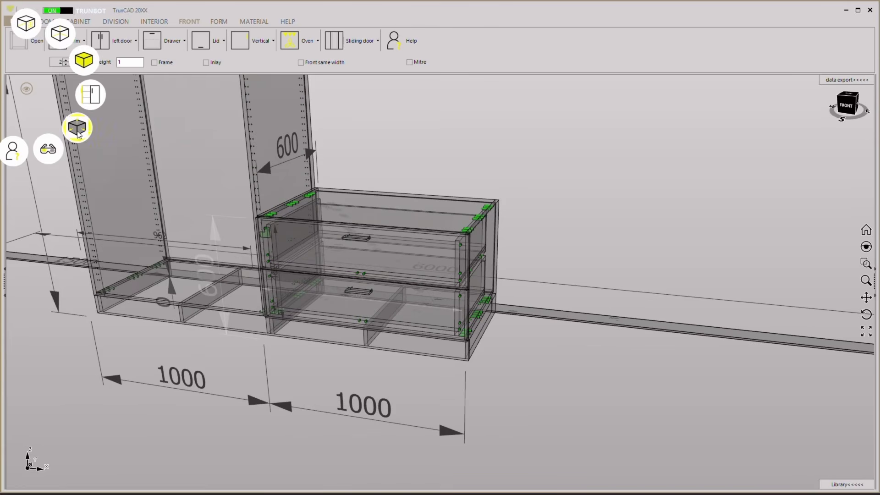
{"action": "left_click", "coordinate": [77, 128]}
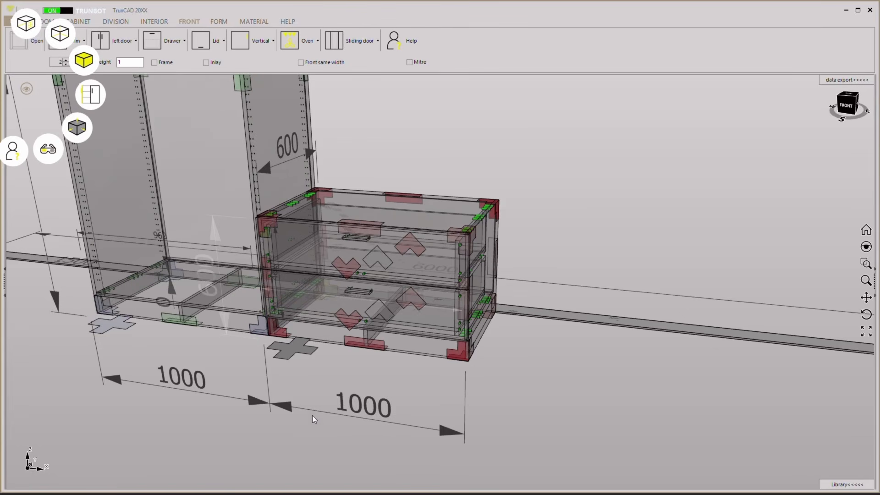
Set the height of the upper drawer front in the low cabinet to 150.
{"action": "left_click", "coordinate": [384, 264]}
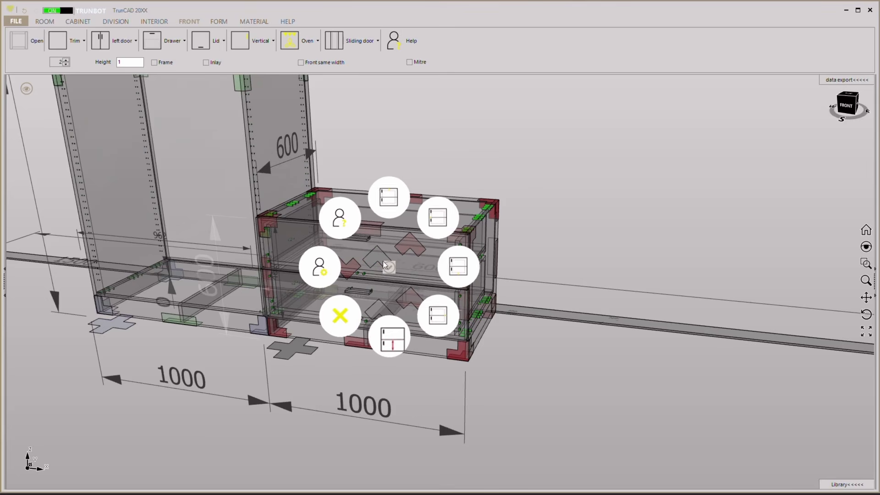
{"action": "left_click", "coordinate": [390, 339]}
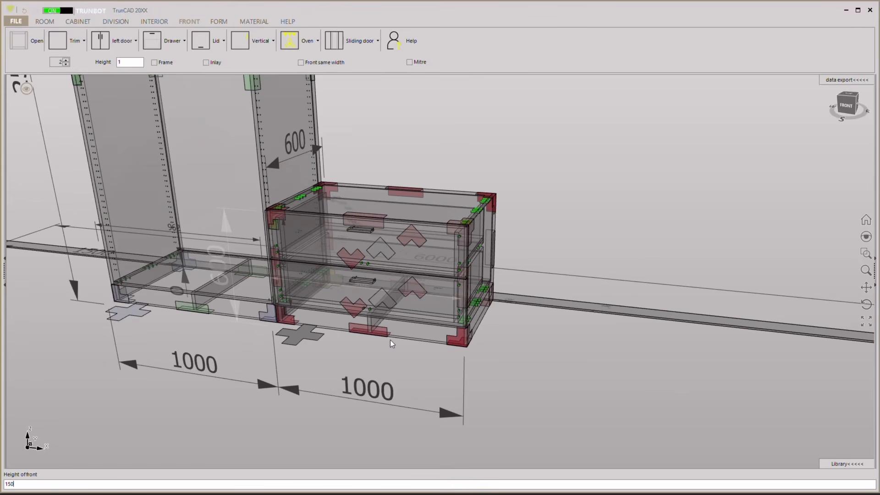
{"action": "key", "text": "Return"}
{"action": "middle_click_drag", "start_coordinate": [502, 310], "coordinate": [458, 257]}
{"action": "scroll", "coordinate": [452, 245], "scroll_direction": "up", "scroll_amount": 3}
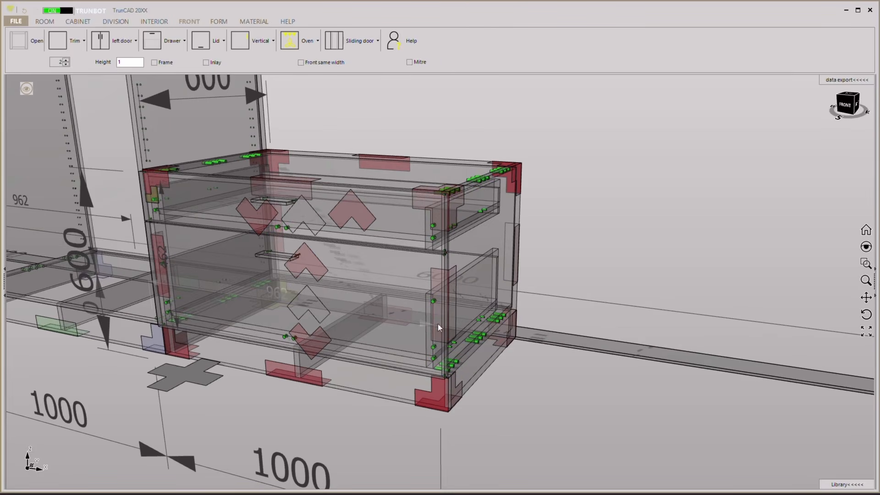
Switch the model from the transparent view to the solid display with materials.
{"action": "left_click", "coordinate": [27, 89]}
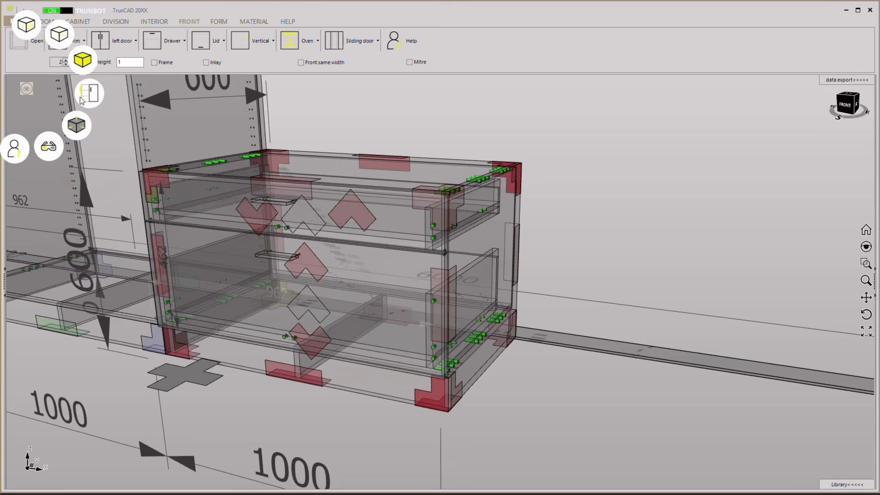
{"action": "left_click", "coordinate": [85, 60]}
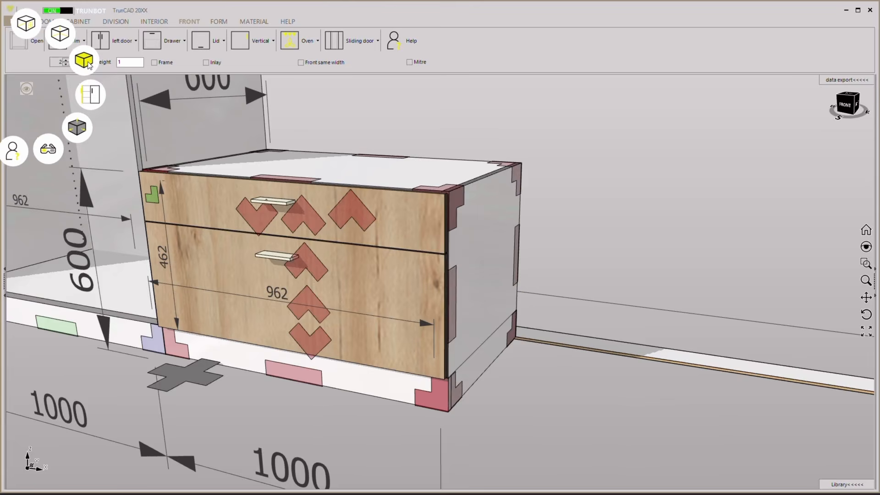
{"action": "scroll", "coordinate": [301, 218], "scroll_direction": "down", "scroll_amount": 9}
{"action": "middle_click_drag", "start_coordinate": [301, 218], "coordinate": [400, 301]}
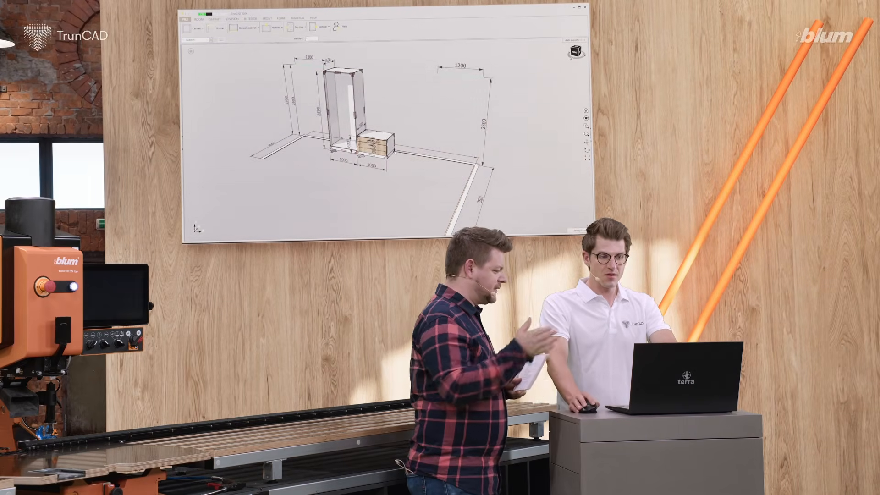
Add a tall cabinet 1000 wide and 2500 high on the free side of the low drawer cabinet.
{"action": "right_click", "coordinate": [397, 154]}
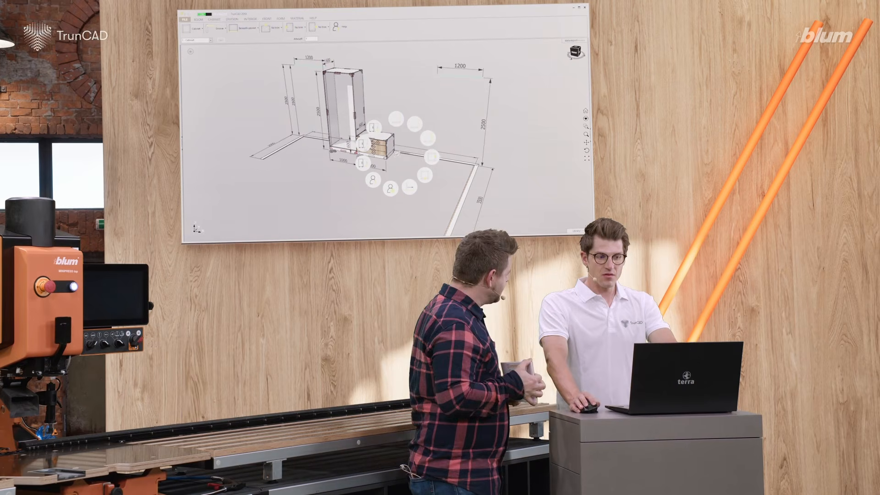
{"action": "left_click", "coordinate": [363, 144]}
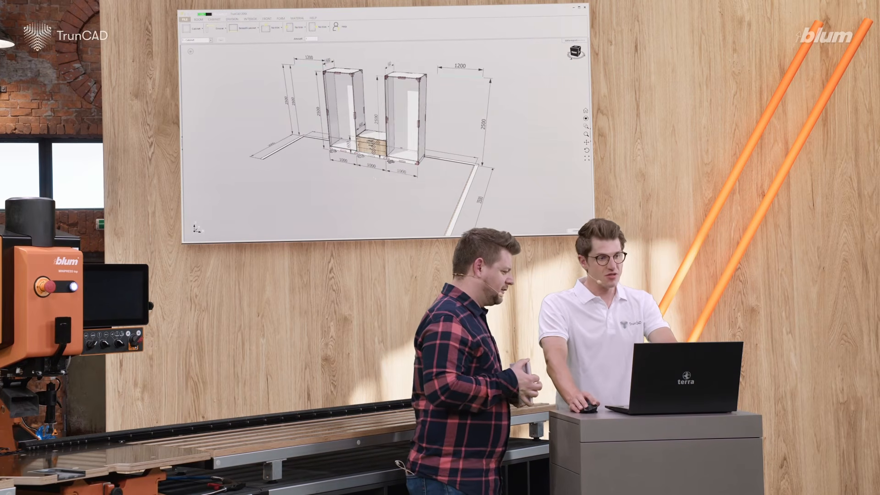
{"action": "middle_click_drag", "start_coordinate": [371, 188], "coordinate": [403, 179]}
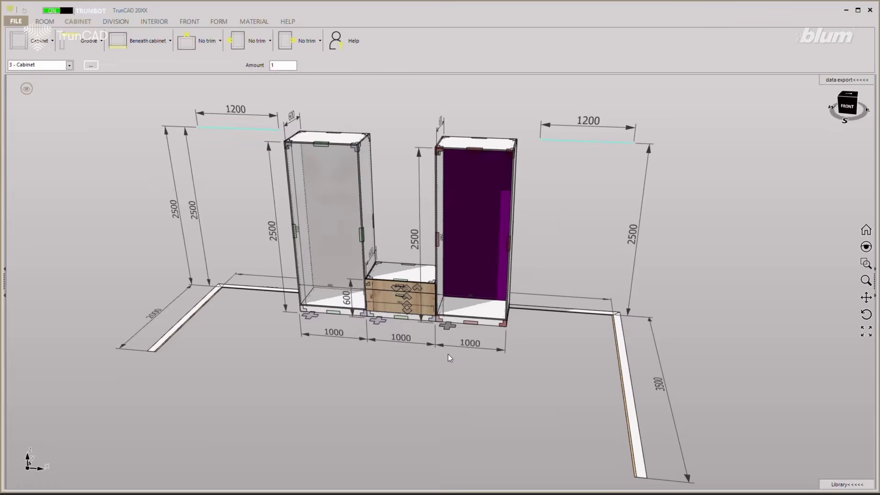
{"action": "middle_click_drag", "start_coordinate": [452, 358], "coordinate": [443, 356]}
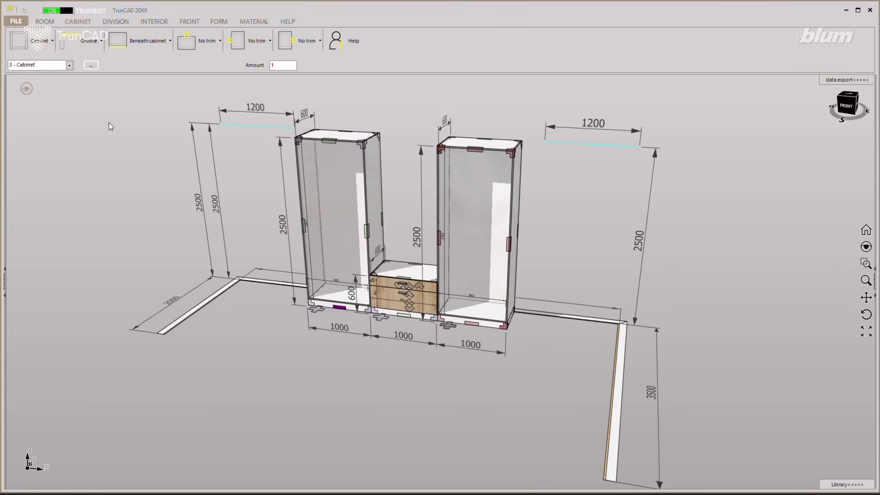
{"action": "left_click", "coordinate": [19, 47]}
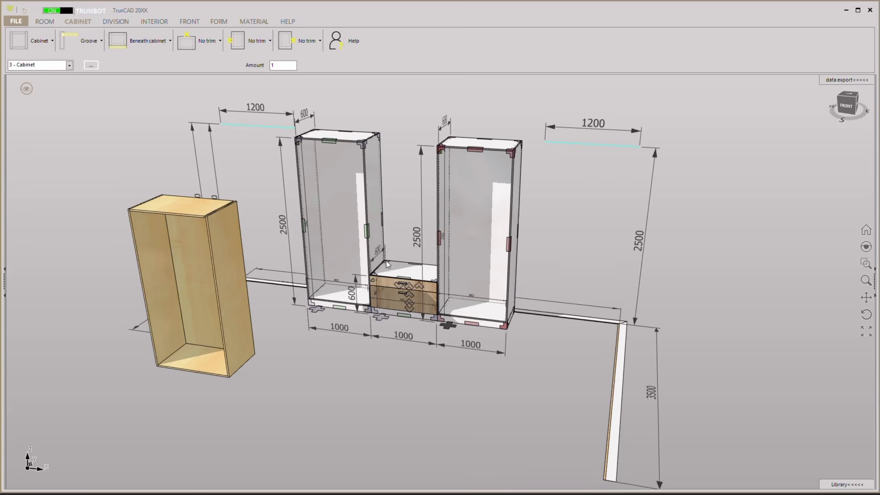
{"action": "left_click", "coordinate": [342, 345]}
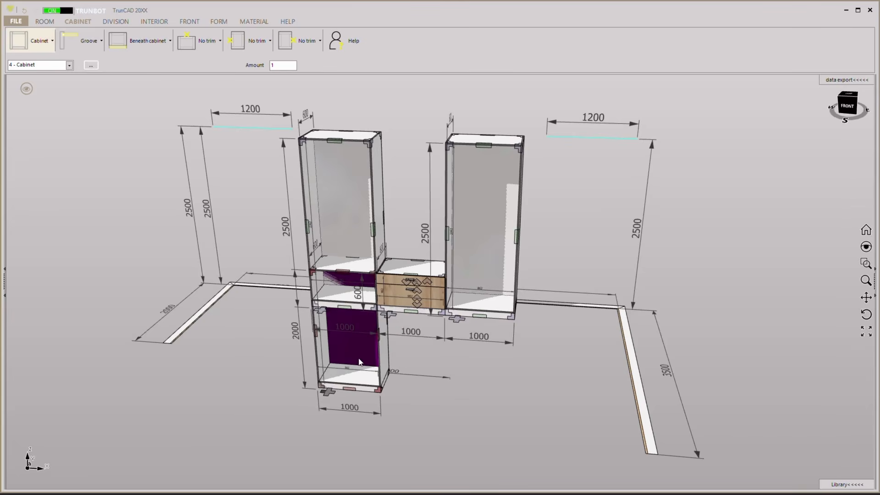
{"action": "right_click", "coordinate": [328, 397]}
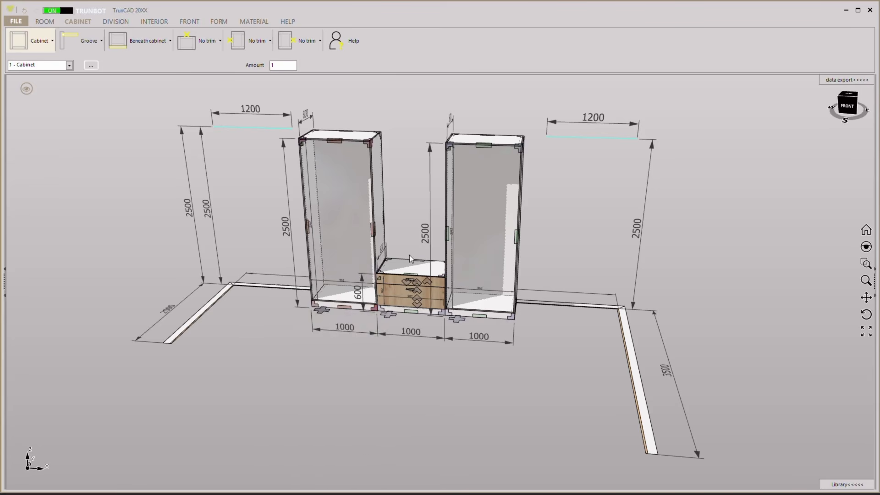
Place a new cabinet 1900 high on top of the drawer cabinet, between the two tall cabinets.
{"action": "scroll", "coordinate": [406, 262], "scroll_direction": "up", "scroll_amount": 5}
{"action": "mouse_move", "coordinate": [406, 249]}
{"action": "middle_mouse_down"}
{"action": "mouse_move", "coordinate": [399, 225]}
{"action": "mouse_move", "coordinate": [407, 249]}
{"action": "middle_mouse_up"}
{"action": "scroll", "coordinate": [406, 241], "scroll_direction": "up", "scroll_amount": 3}
{"action": "left_click", "coordinate": [22, 34]}
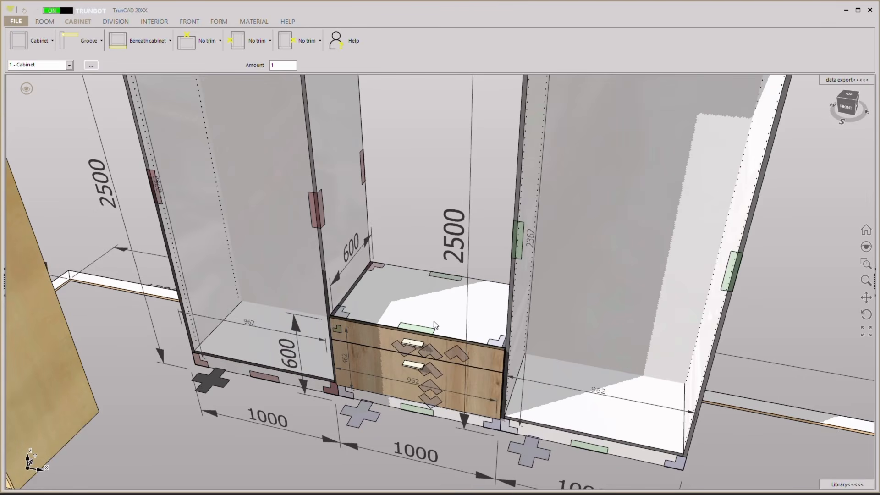
{"action": "scroll", "coordinate": [431, 321], "scroll_direction": "down", "scroll_amount": 4}
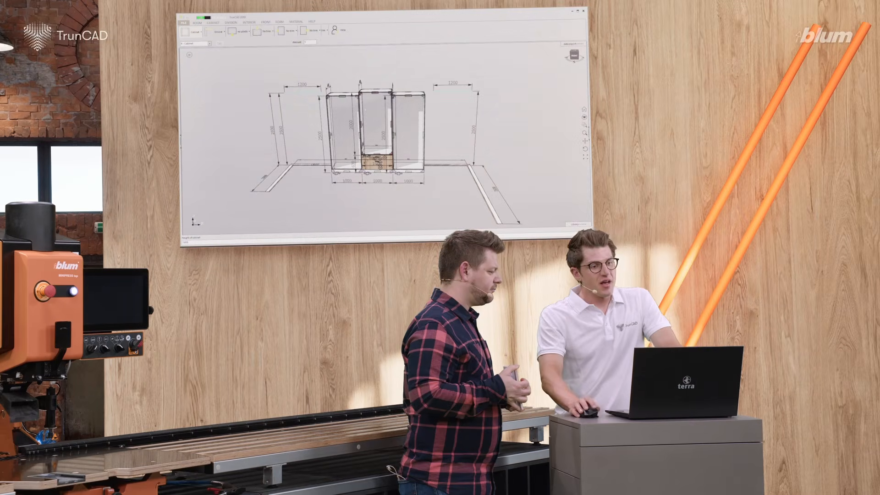
{"action": "key", "text": "Return"}
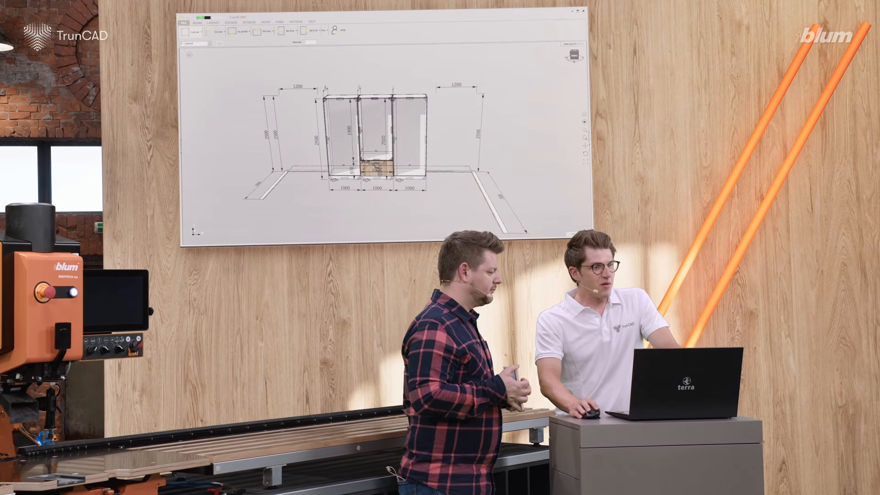
Set the upper middle cabinet to have no back panel and no top trim.
{"action": "left_click", "coordinate": [220, 31]}
{"action": "left_click", "coordinate": [218, 42]}
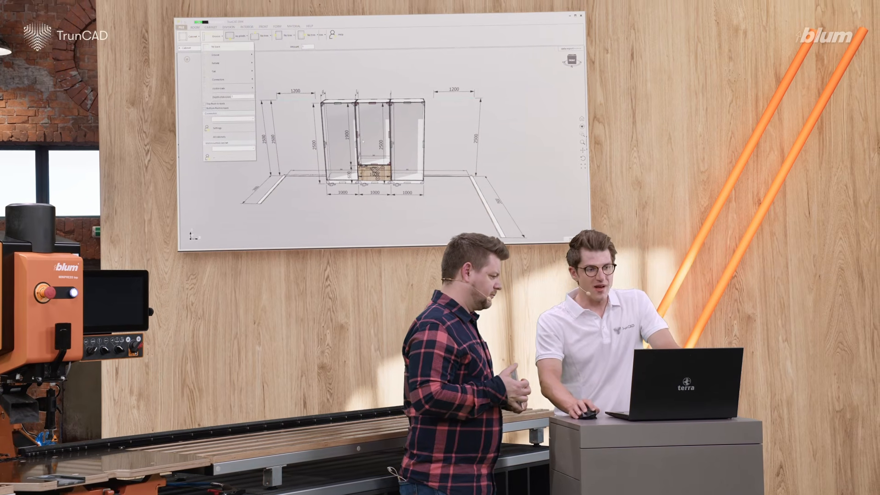
{"action": "left_click", "coordinate": [363, 141]}
{"action": "mouse_move", "coordinate": [363, 142]}
{"action": "middle_mouse_down"}
{"action": "mouse_move", "coordinate": [285, 143]}
{"action": "mouse_move", "coordinate": [367, 142]}
{"action": "middle_mouse_up"}
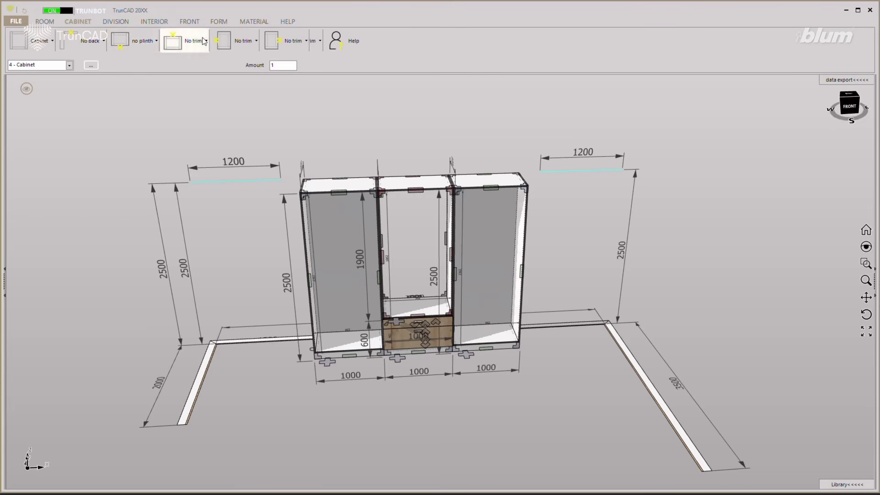
{"action": "left_click", "coordinate": [183, 41]}
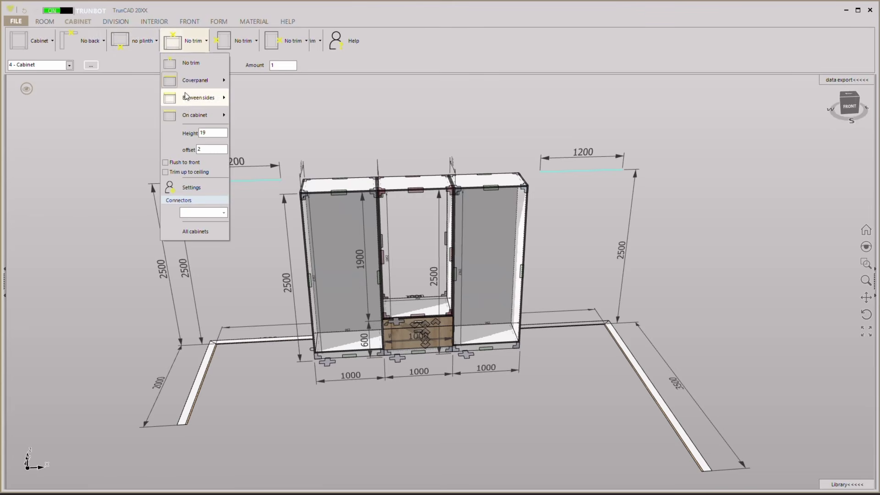
{"action": "left_click", "coordinate": [196, 66]}
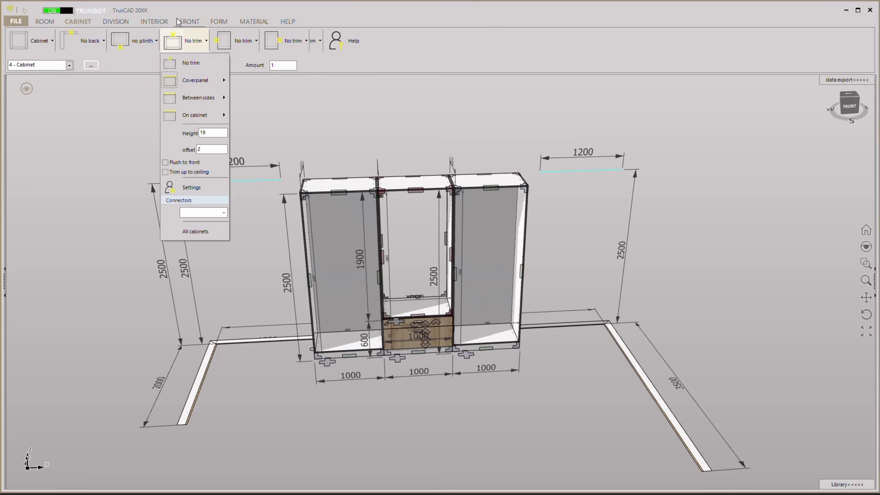
Divide the left tall cabinet with one vertical partition and the right tall cabinet with four horizontal shelves.
{"action": "left_click", "coordinate": [120, 20]}
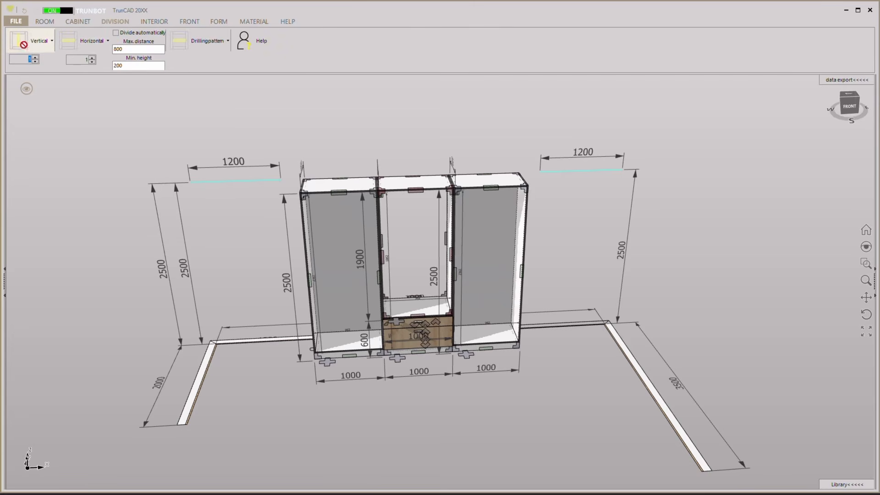
{"action": "left_click", "coordinate": [332, 266]}
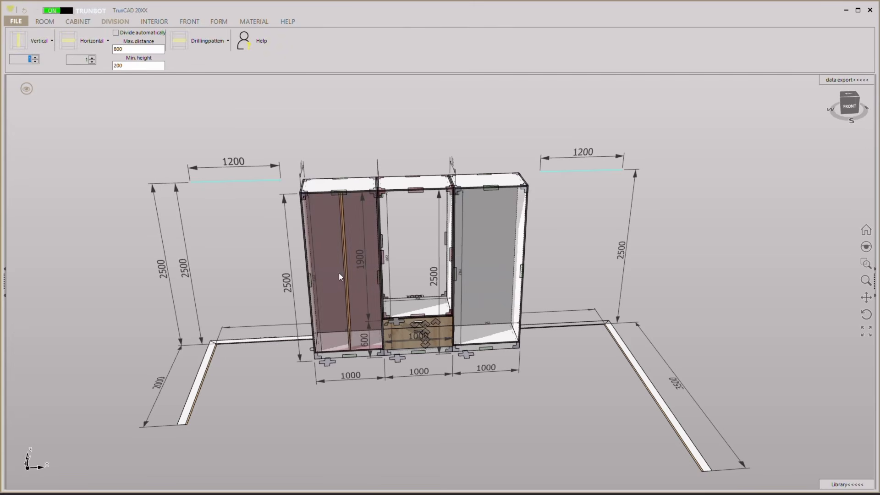
{"action": "left_click", "coordinate": [93, 58]}
{"action": "left_click", "coordinate": [94, 57]}
{"action": "left_click", "coordinate": [94, 57]}
{"action": "left_click", "coordinate": [82, 45]}
{"action": "left_click", "coordinate": [493, 253]}
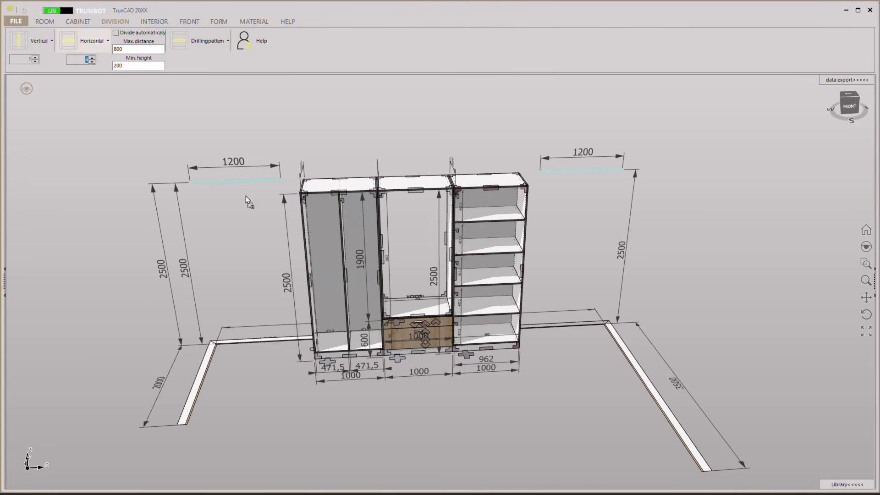
Add four shelves to the left compartment of the left tall cabinet and one shelf to its right compartment.
{"action": "left_click", "coordinate": [93, 62]}
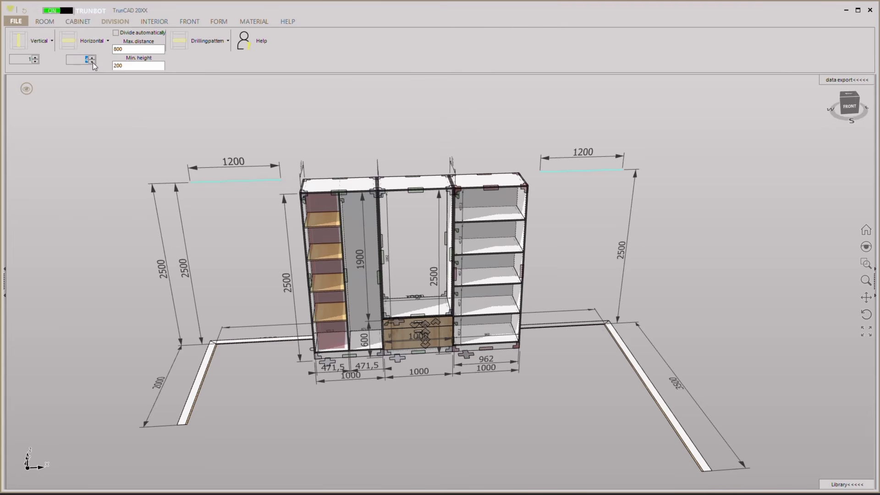
{"action": "left_click", "coordinate": [93, 63]}
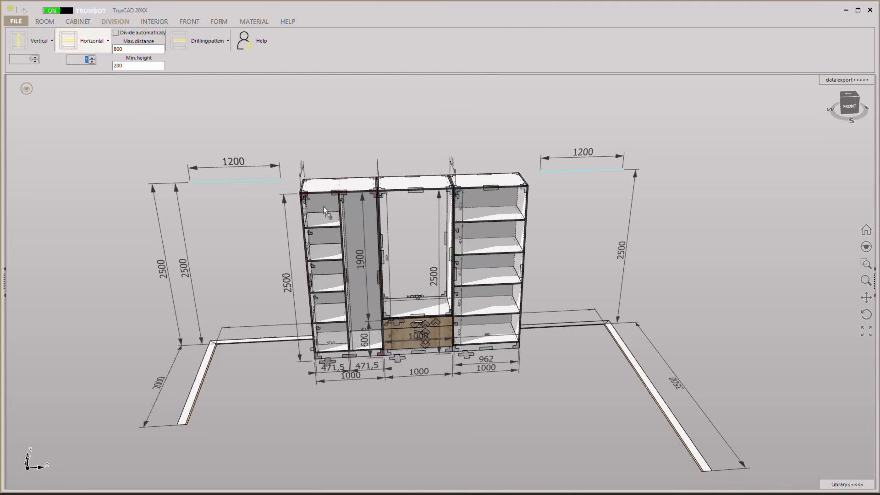
{"action": "key", "text": "Escape"}
{"action": "middle_click_drag", "start_coordinate": [294, 230], "coordinate": [166, 107]}
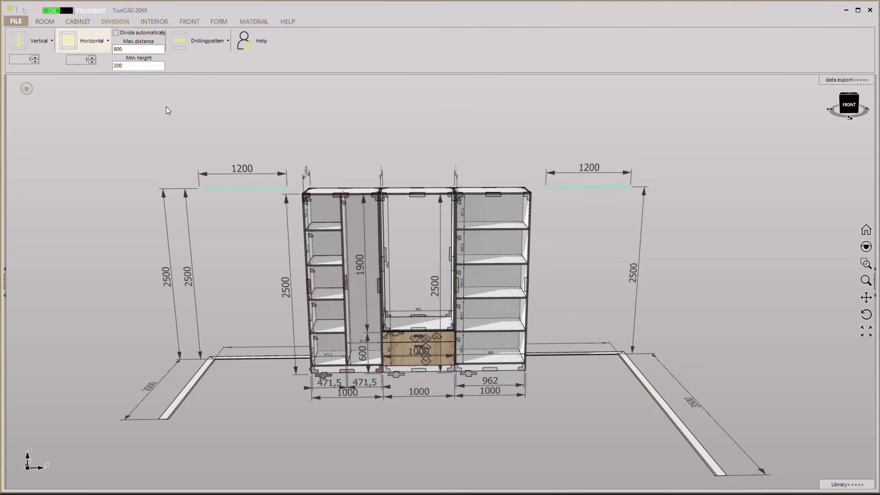
{"action": "left_click", "coordinate": [364, 296]}
{"action": "scroll", "coordinate": [398, 145], "scroll_direction": "up", "scroll_amount": 4}
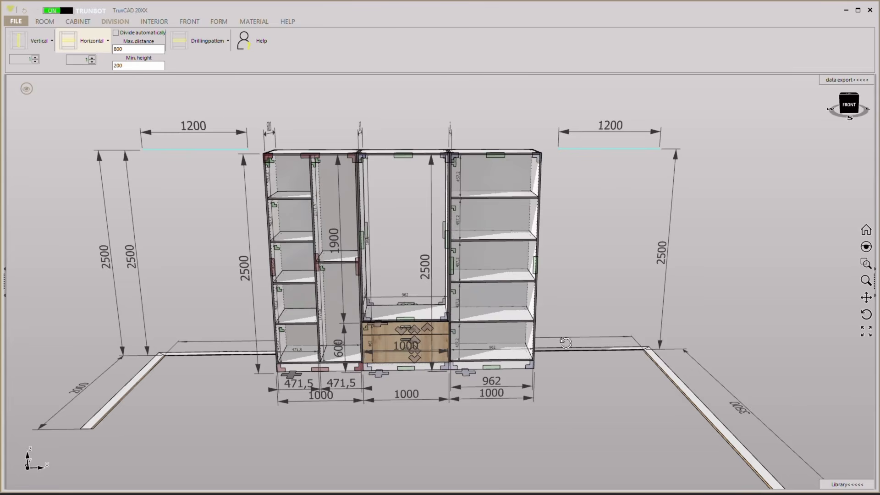
{"action": "mouse_move", "coordinate": [565, 343]}
{"action": "middle_mouse_down"}
{"action": "mouse_move", "coordinate": [612, 326]}
{"action": "mouse_move", "coordinate": [575, 335]}
{"action": "middle_mouse_up"}
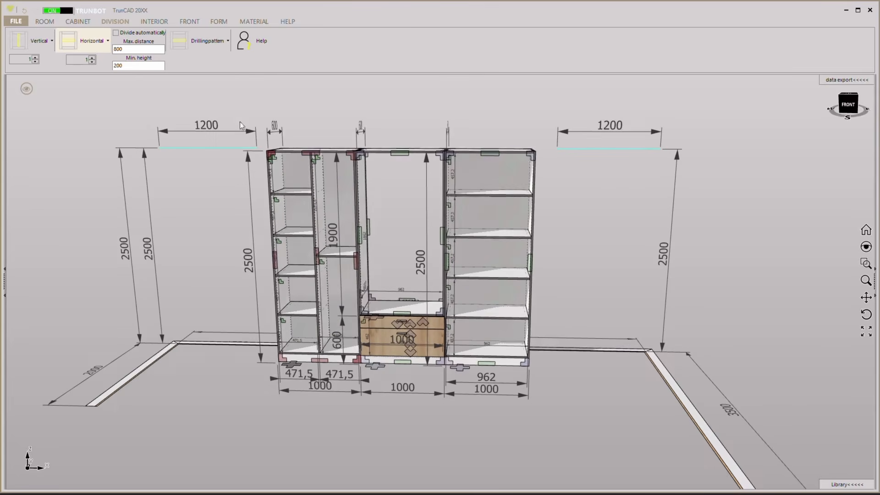
Turn off the component markers and give the middle compartment of the right tall cabinet its own fixed, larger height.
{"action": "left_click", "coordinate": [26, 88]}
{"action": "left_click", "coordinate": [79, 130]}
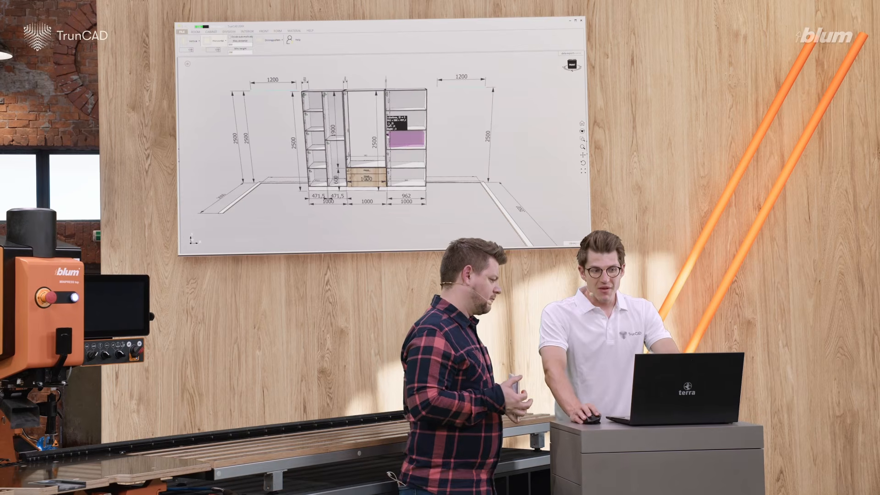
{"action": "right_click", "coordinate": [388, 136]}
{"action": "left_click", "coordinate": [391, 106]}
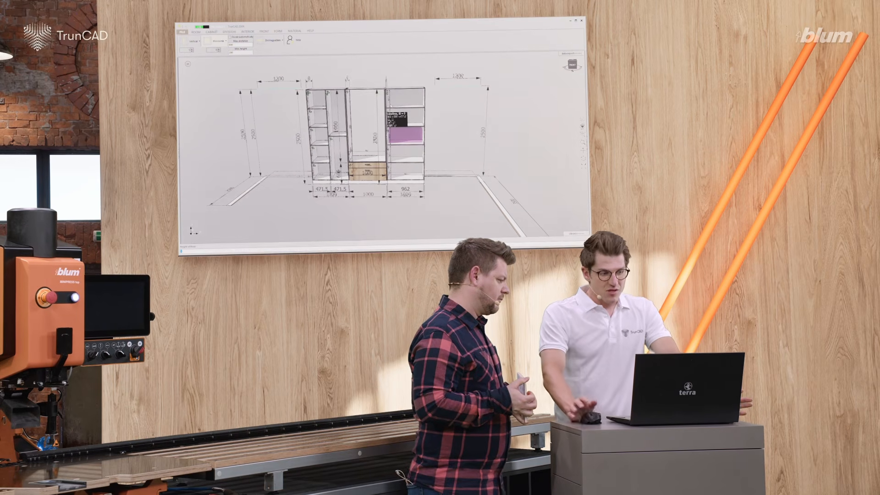
{"action": "type", "text": "350"}
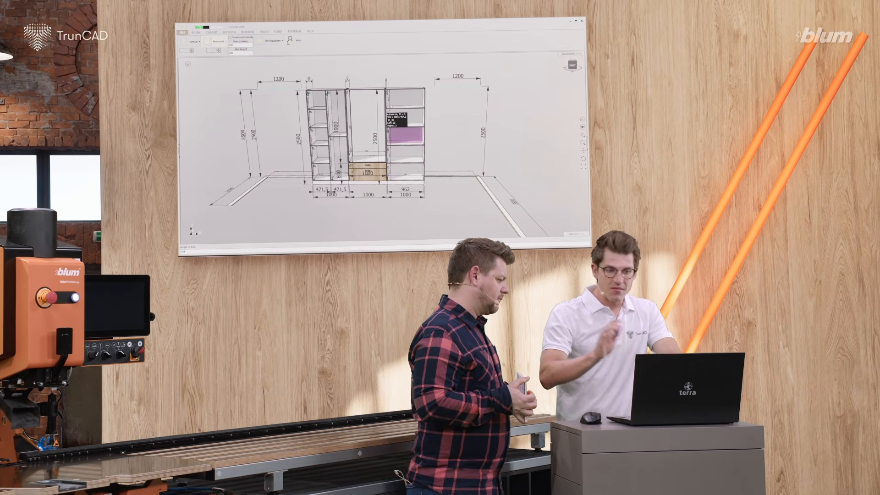
{"action": "key", "text": "Return"}
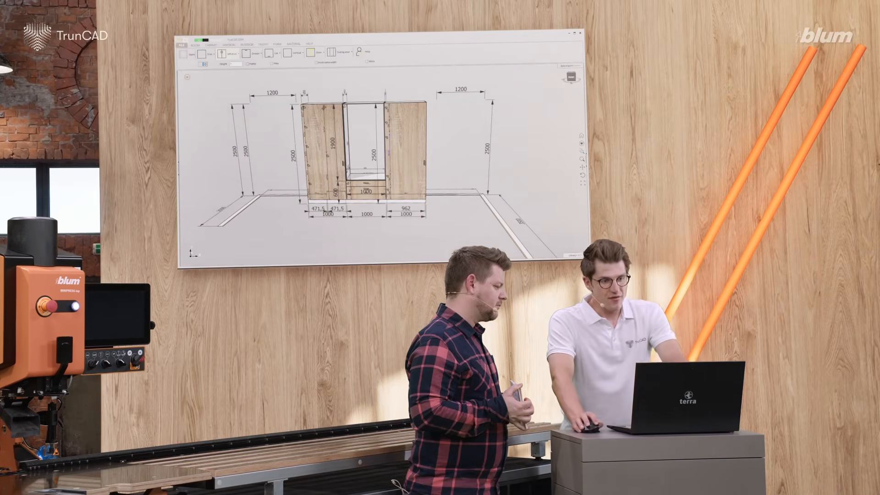
Remove the right tall cabinet's existing front and fit a full-height double door with Blum CLIP top Inserta hinges instead.
{"action": "left_click", "coordinate": [404, 183]}
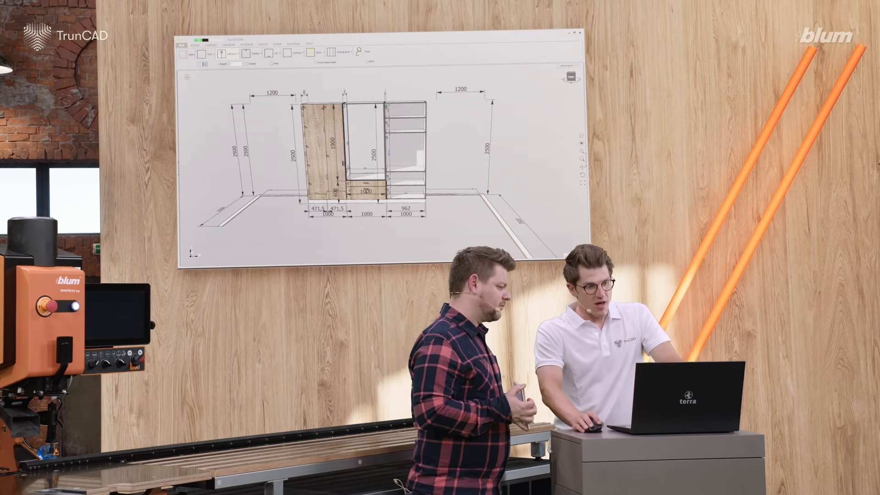
{"action": "left_click", "coordinate": [571, 77]}
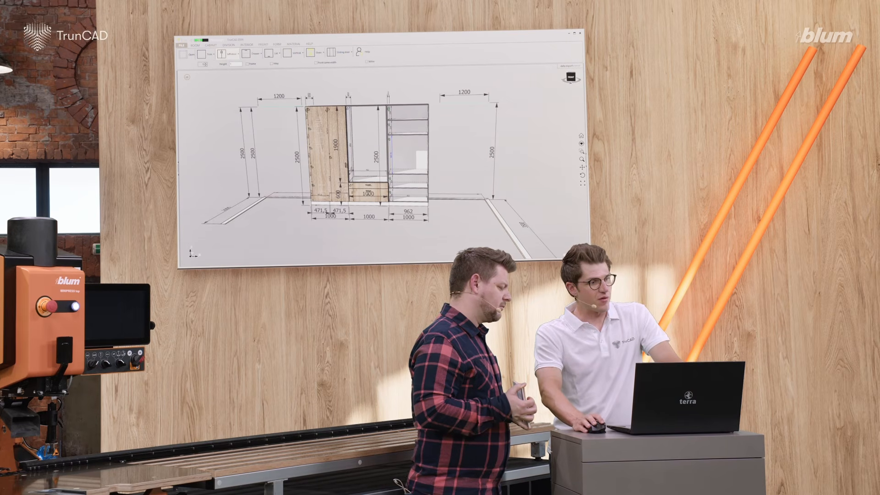
{"action": "left_click", "coordinate": [236, 54]}
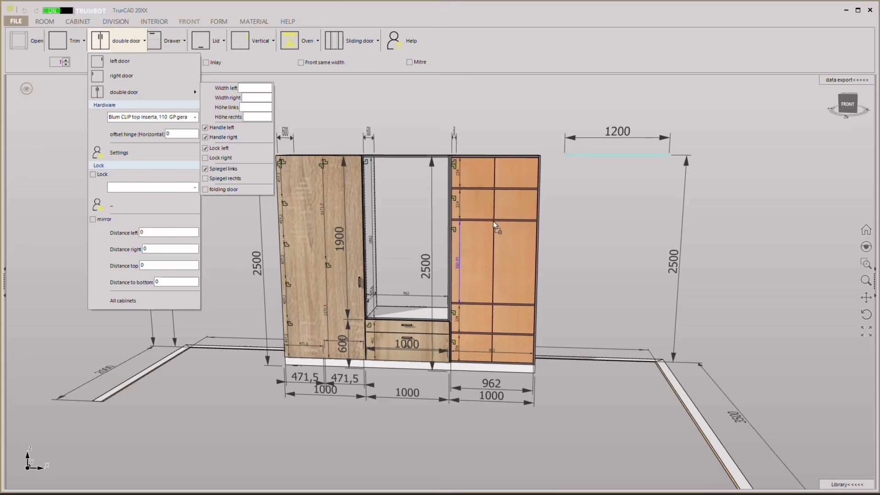
{"action": "left_click", "coordinate": [580, 381]}
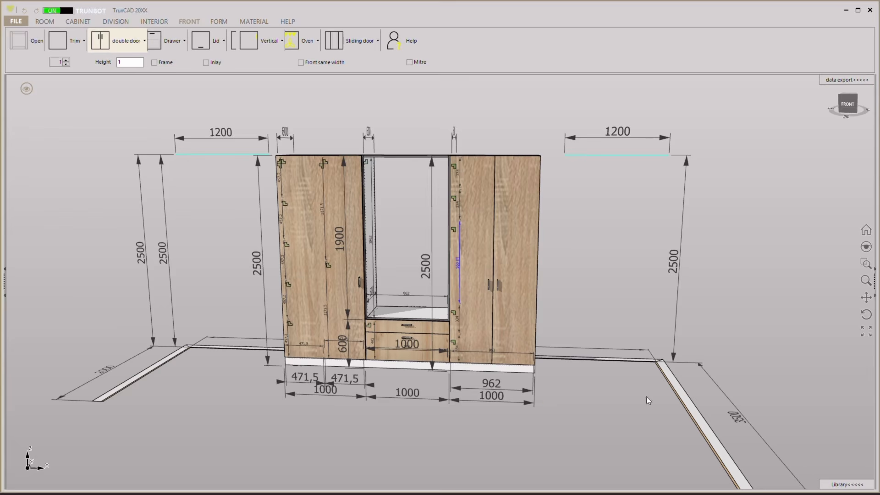
Set the right tall cabinet's width to 1500 and divide its large middle compartment with one vertical partition.
{"action": "left_click", "coordinate": [500, 400]}
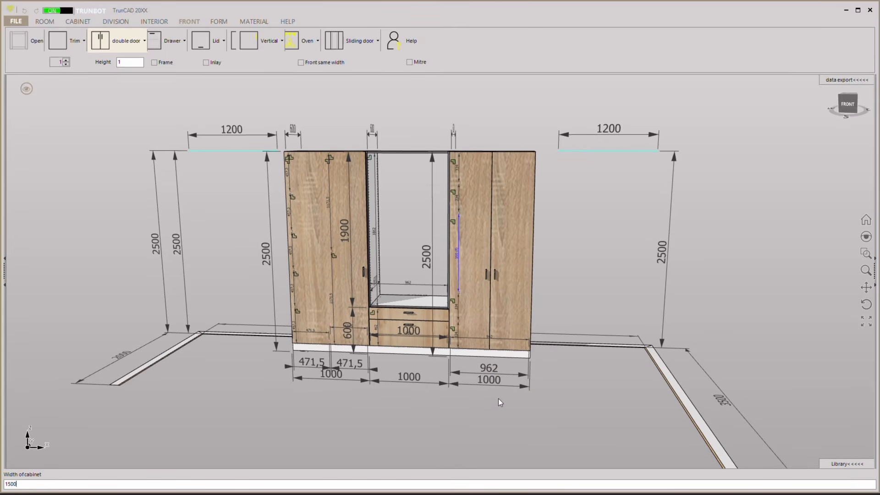
{"action": "key", "text": "Return"}
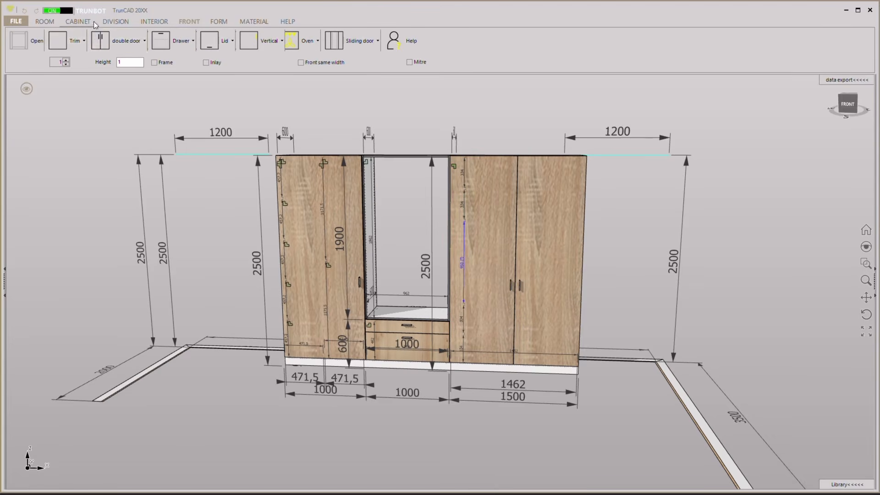
{"action": "left_click", "coordinate": [116, 22]}
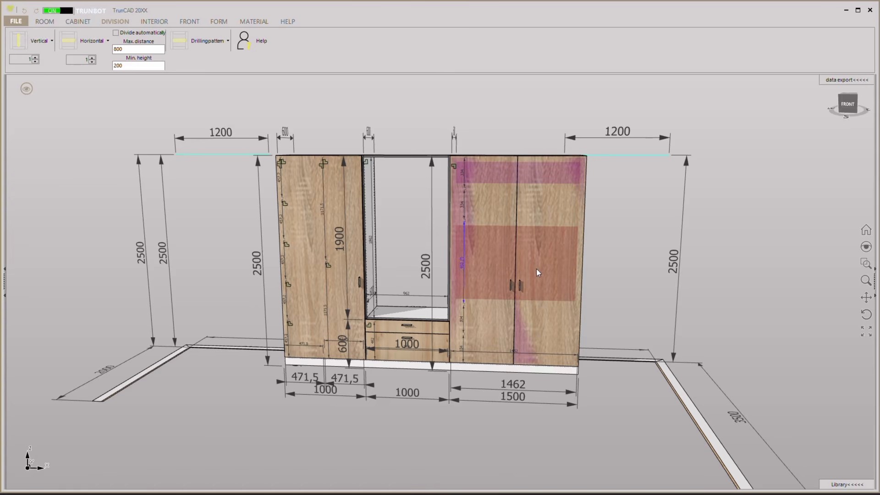
{"action": "left_click", "coordinate": [531, 298]}
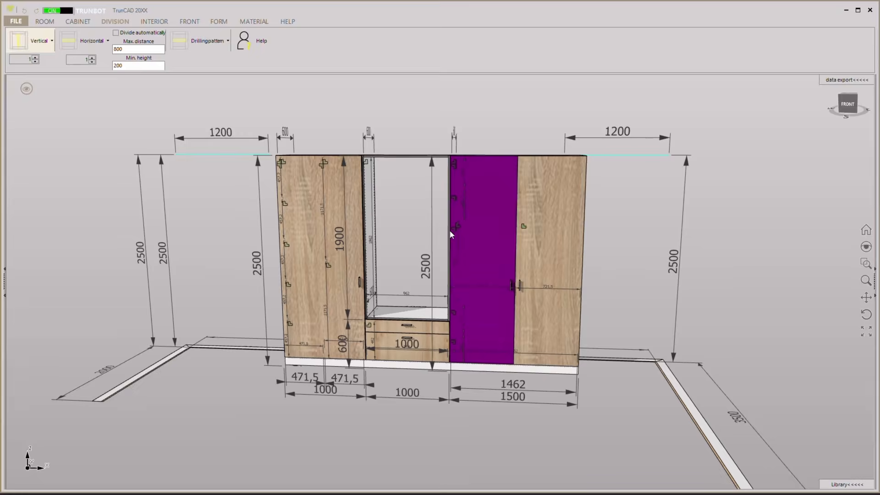
{"action": "middle_click_drag", "start_coordinate": [248, 228], "coordinate": [227, 242]}
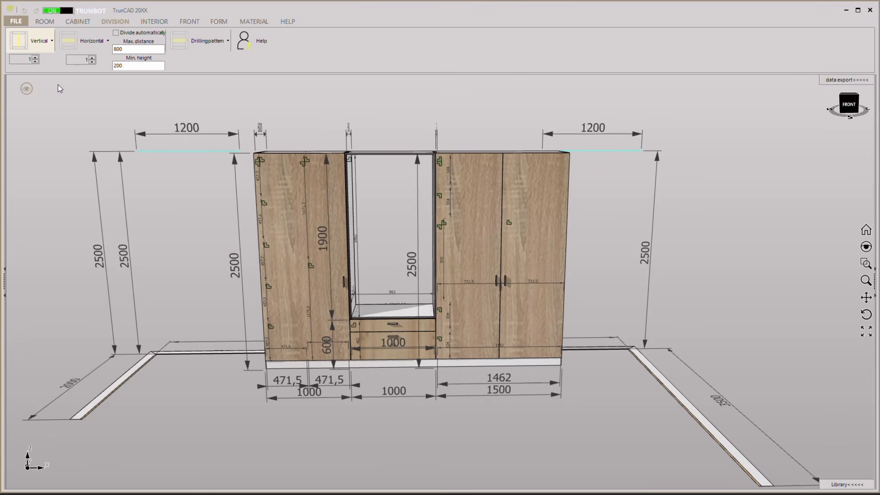
Turn the component markers back on and take the right tall cabinet's doors out of view to expose its interior.
{"action": "left_click", "coordinate": [25, 90]}
{"action": "left_click", "coordinate": [77, 129]}
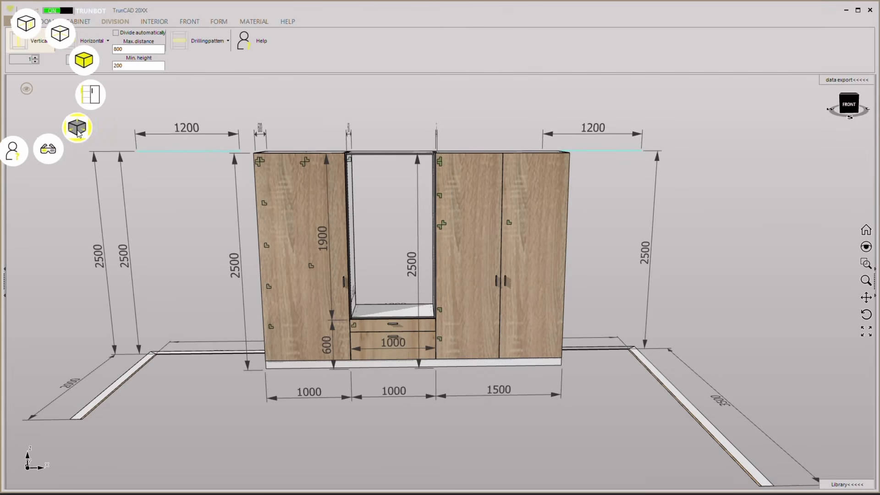
{"action": "left_click", "coordinate": [77, 128]}
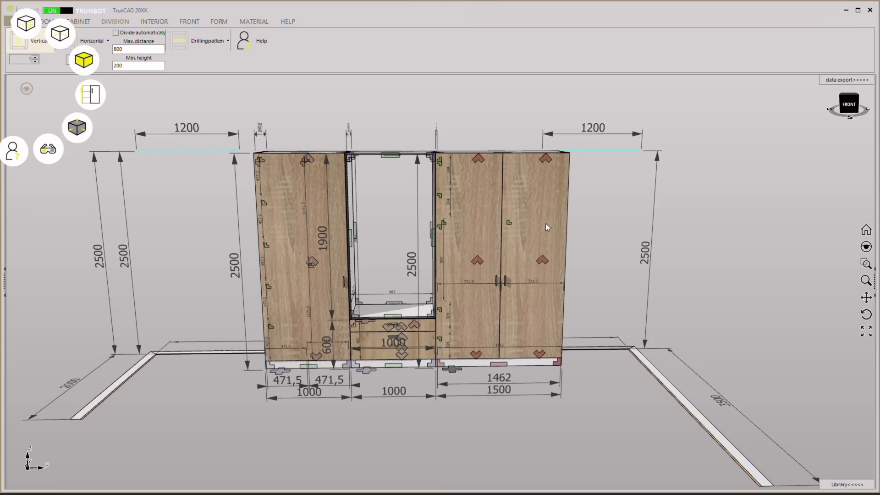
{"action": "left_click", "coordinate": [540, 261]}
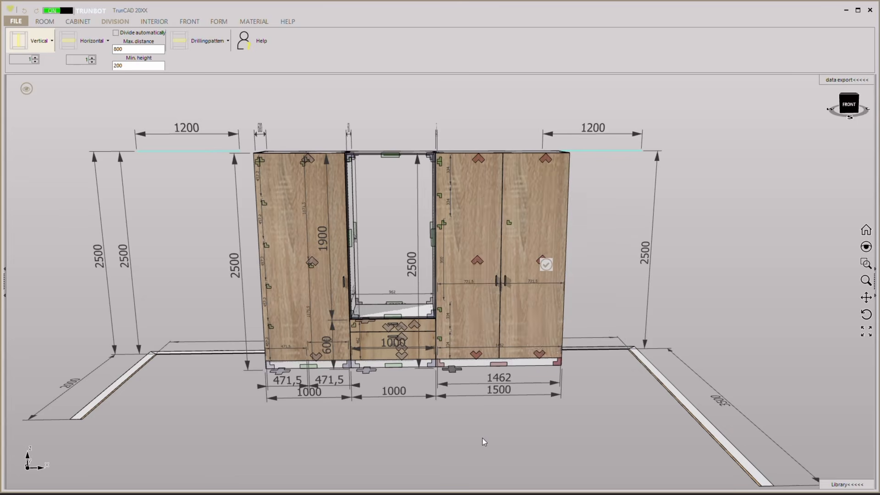
Set the width of the right tall cabinet to 600.
{"action": "left_click", "coordinate": [506, 394]}
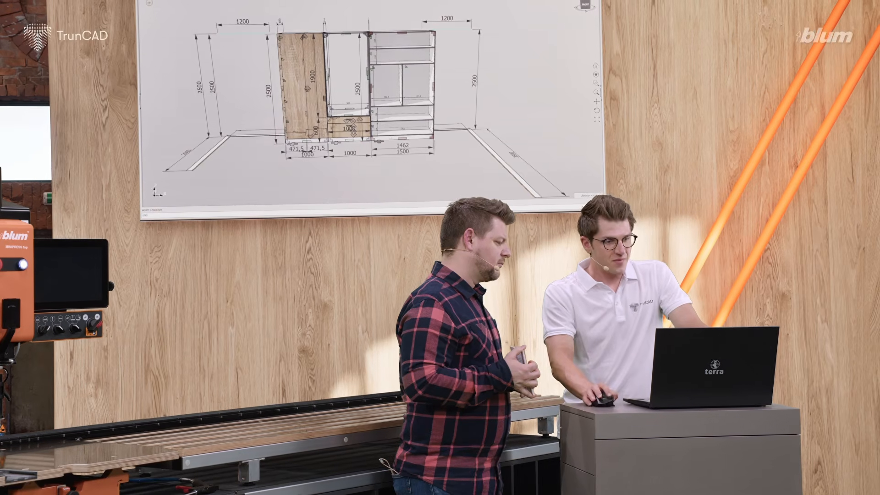
{"action": "type", "text": "600"}
{"action": "key", "text": "Return"}
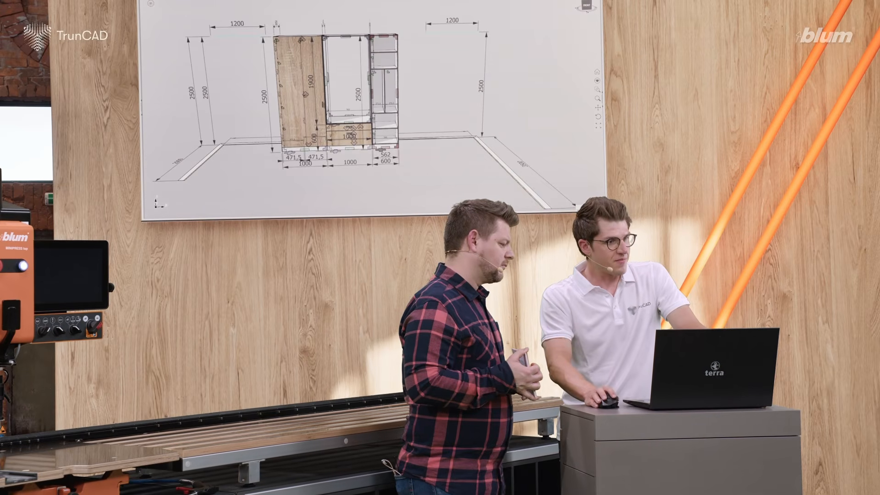